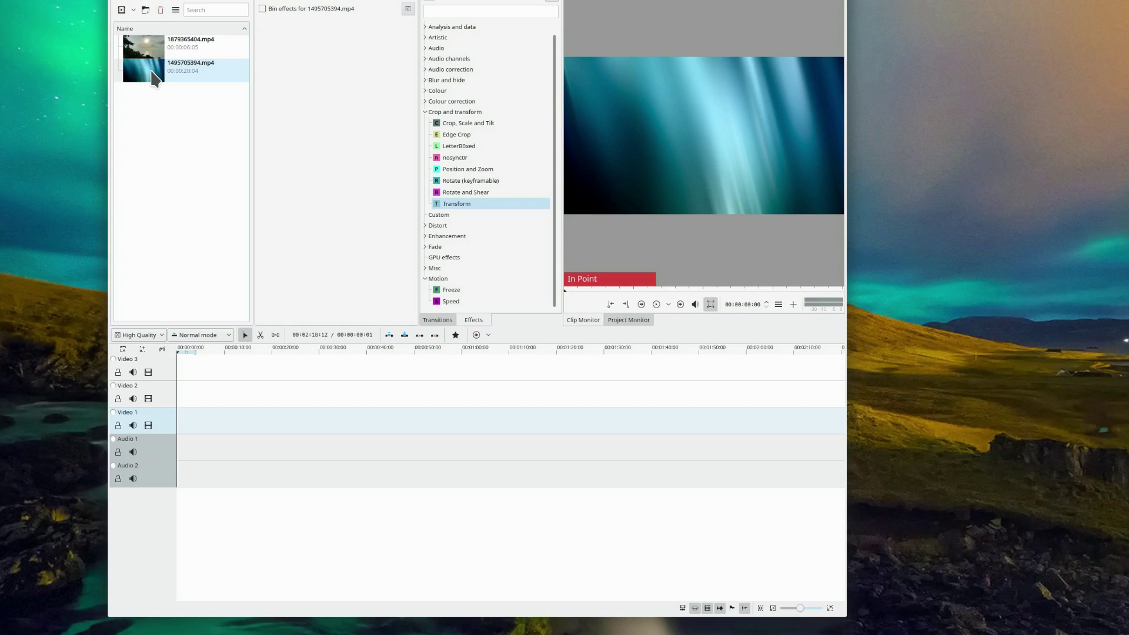
# - Place 1495705394.mp4 at the start of Video 1 and 1879365404.mp4 directly after it on the same track
pyautogui.moveTo(154, 76); pyautogui.dragTo(190, 424)
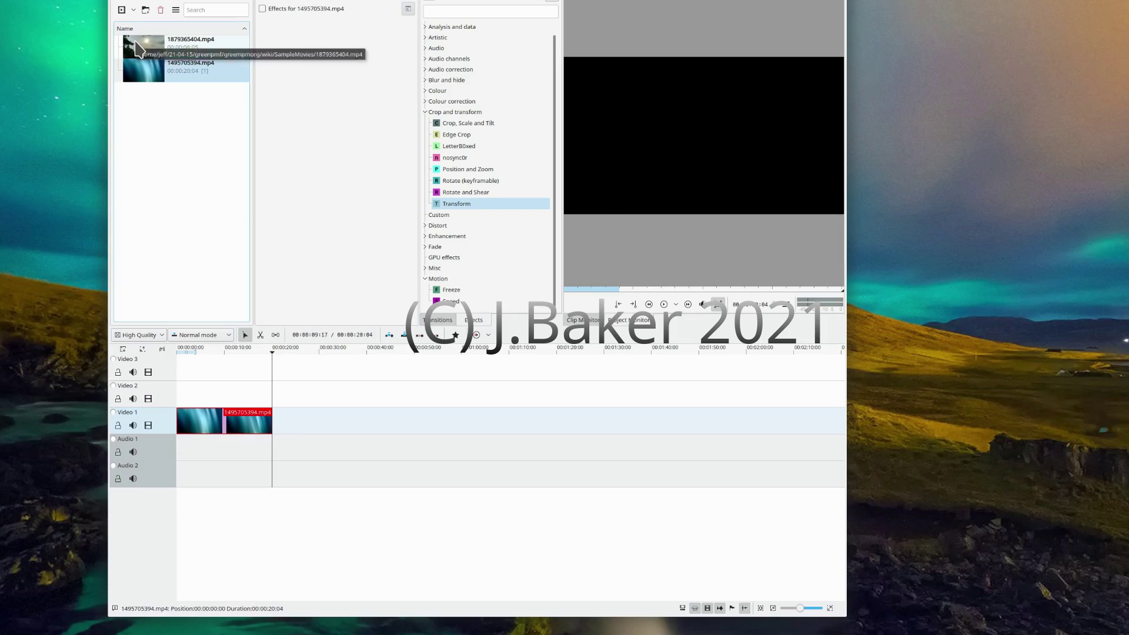
pyautogui.click(138, 50)
pyautogui.moveTo(138, 47); pyautogui.dragTo(268, 432)
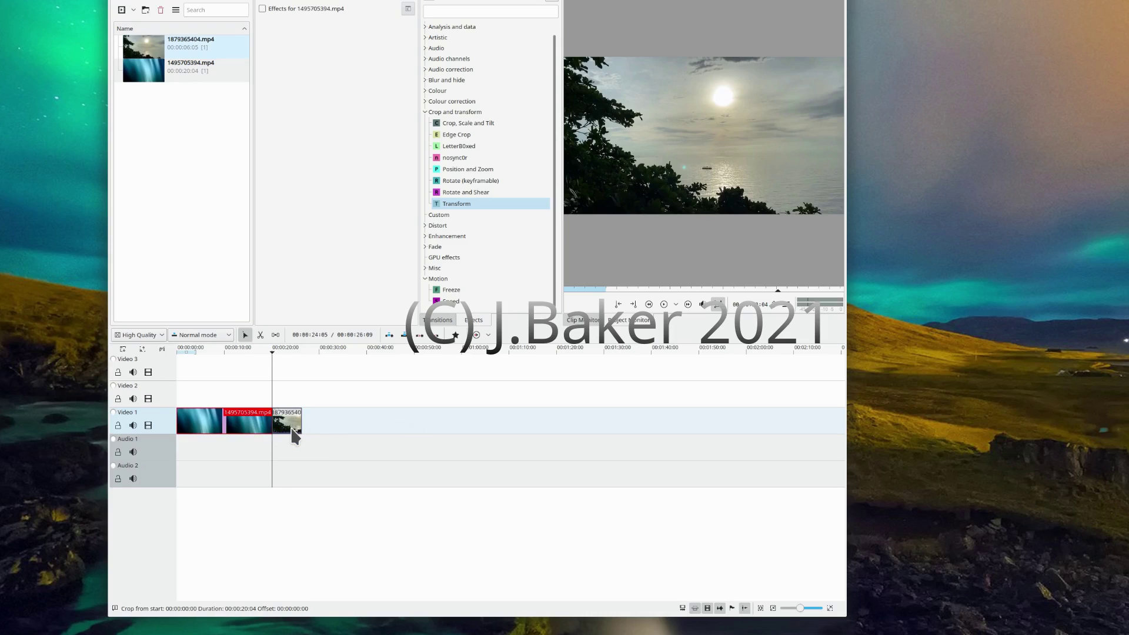
# - Shift 1879365404.mp4 on Video 1 to start at about 00:00:22:16, leaving a gap after the first clip
pyautogui.moveTo(288, 421); pyautogui.dragTo(310, 422)
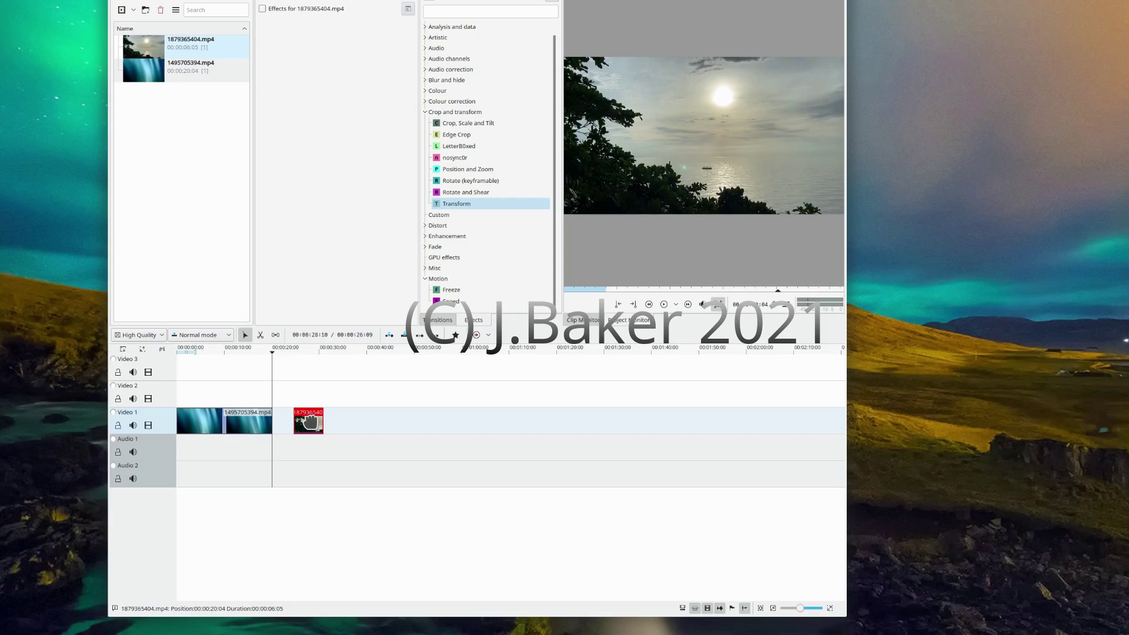
pyautogui.click(269, 421)
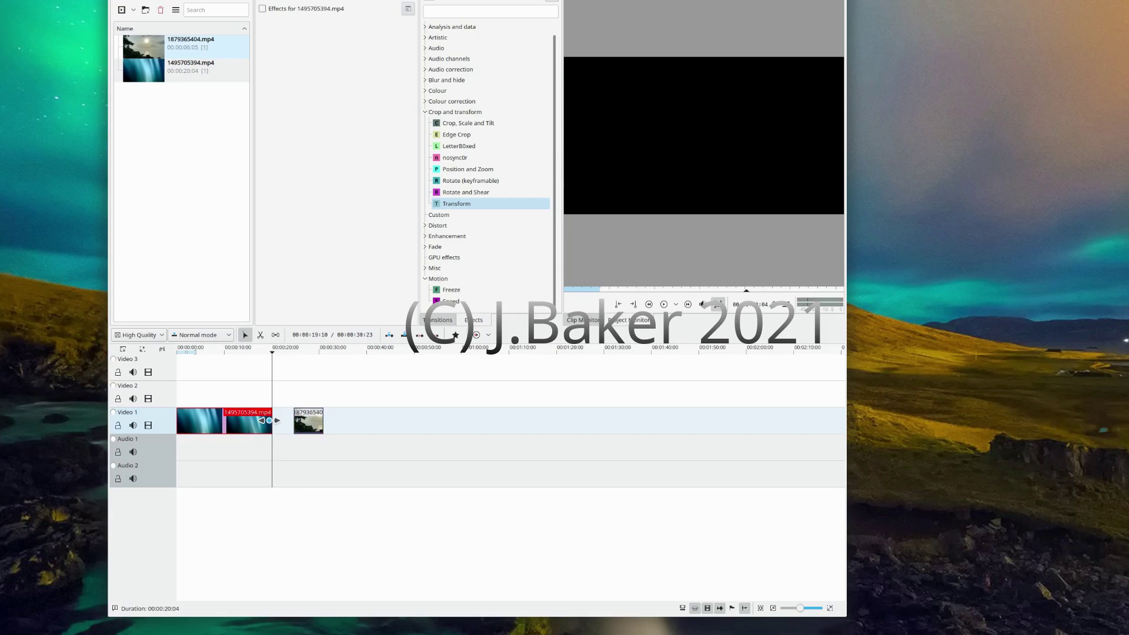
pyautogui.click(303, 423)
pyautogui.moveTo(304, 423); pyautogui.dragTo(294, 422)
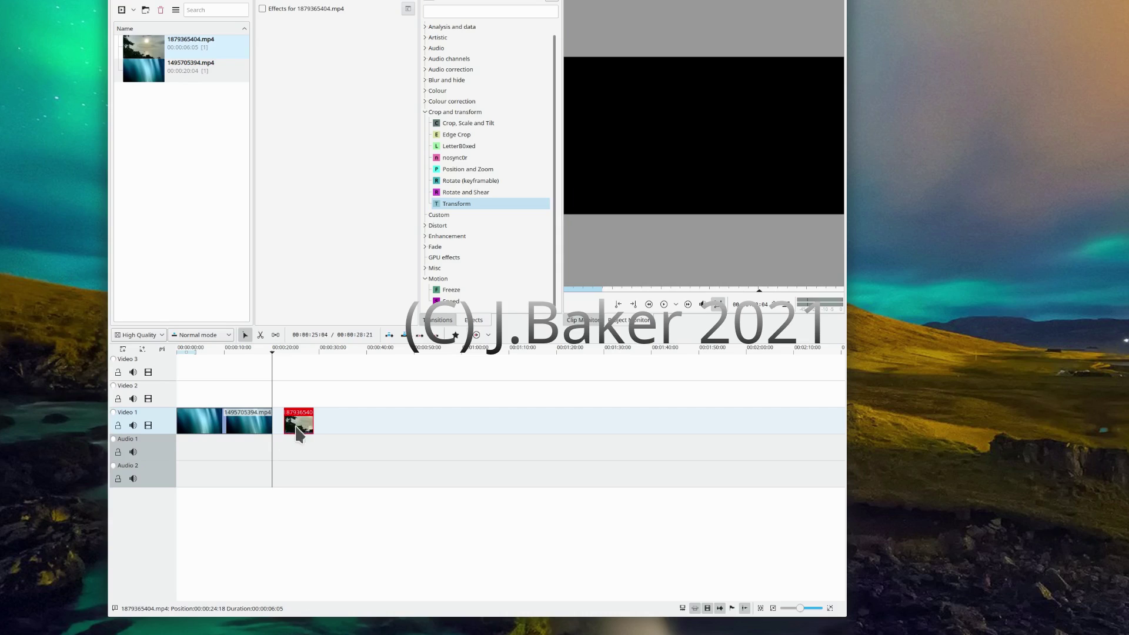
# - Add a Dissolve transition at the start of 1495705394.mp4 on Video 1
pyautogui.rightClick(177, 433)
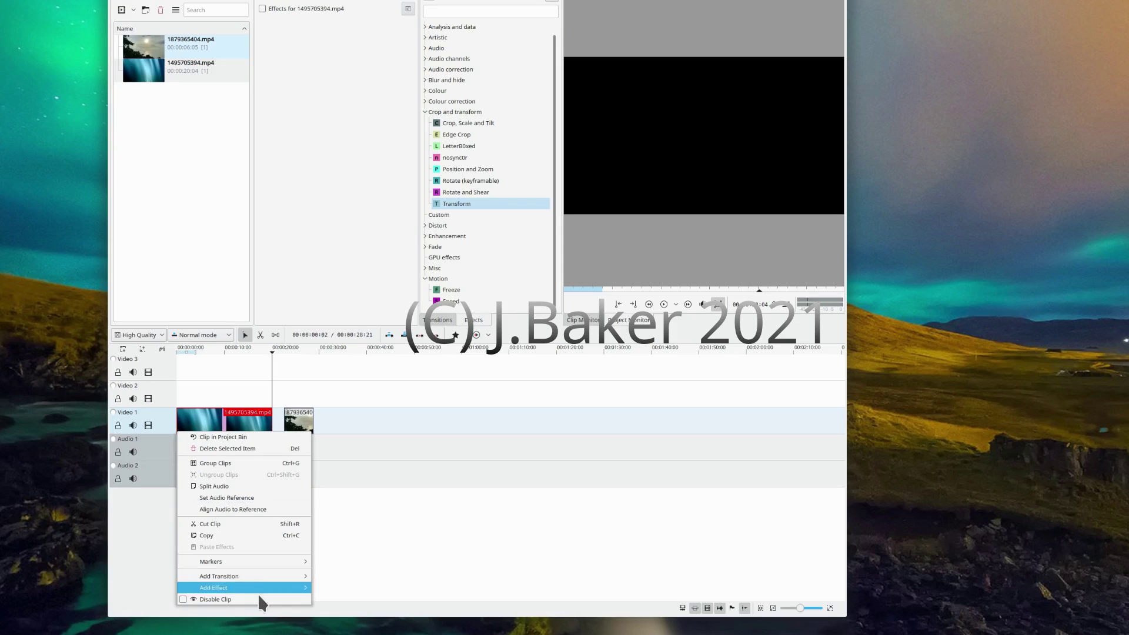
pyautogui.moveTo(302, 571)
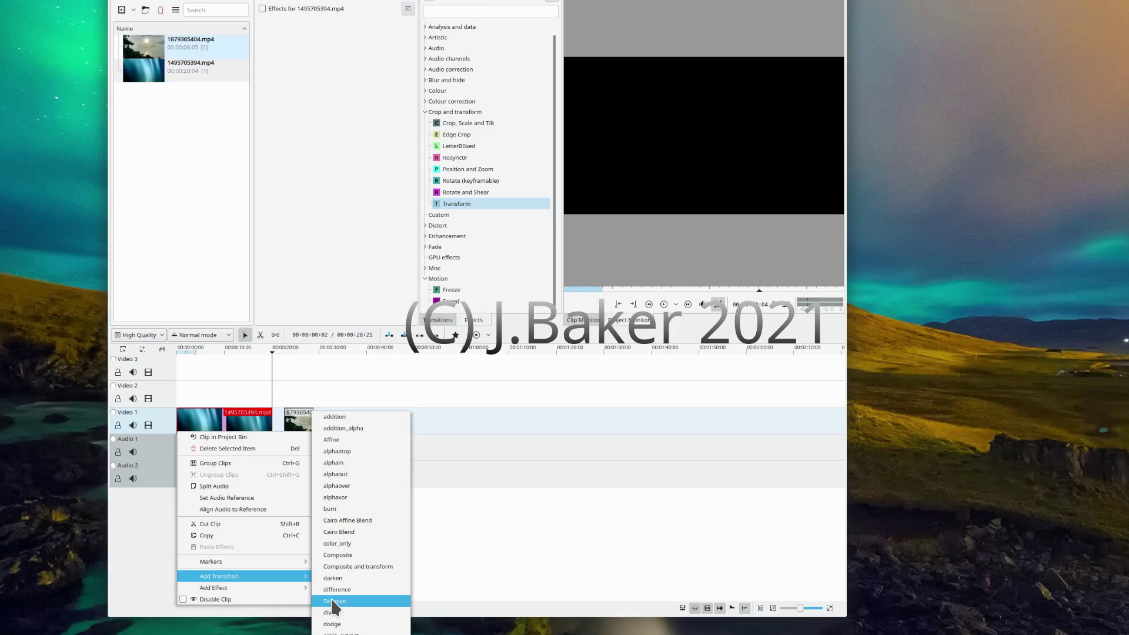
pyautogui.click(334, 601)
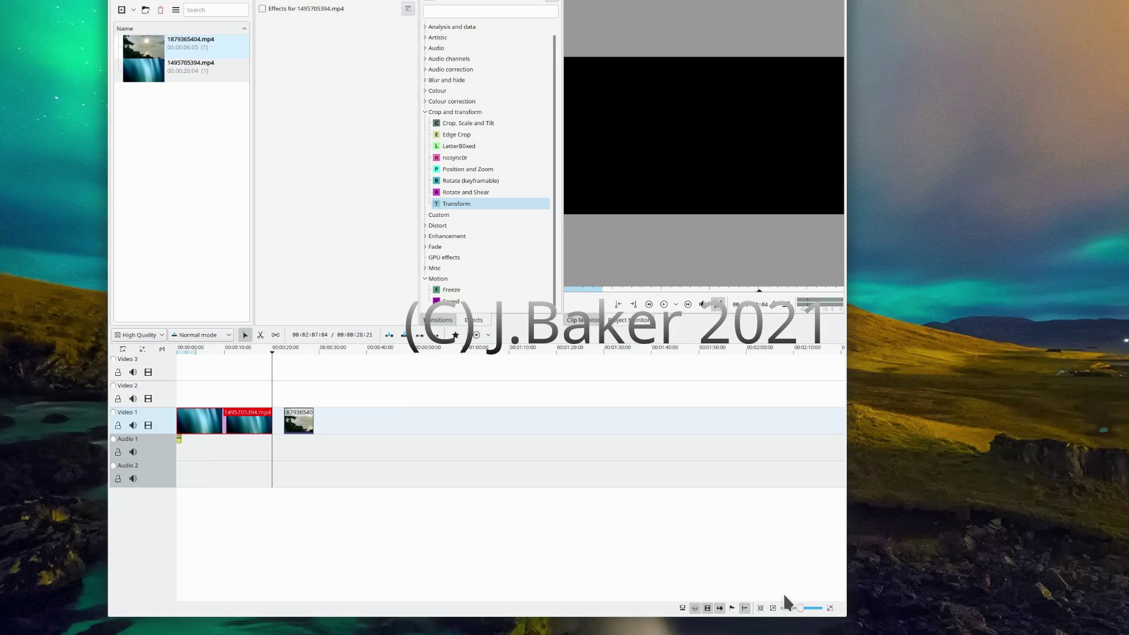
# - Enlarge the editor window and add a Slide transition at the start of 1879365404.mp4 on Video 1
pyautogui.moveTo(801, 613); pyautogui.dragTo(801, 613)
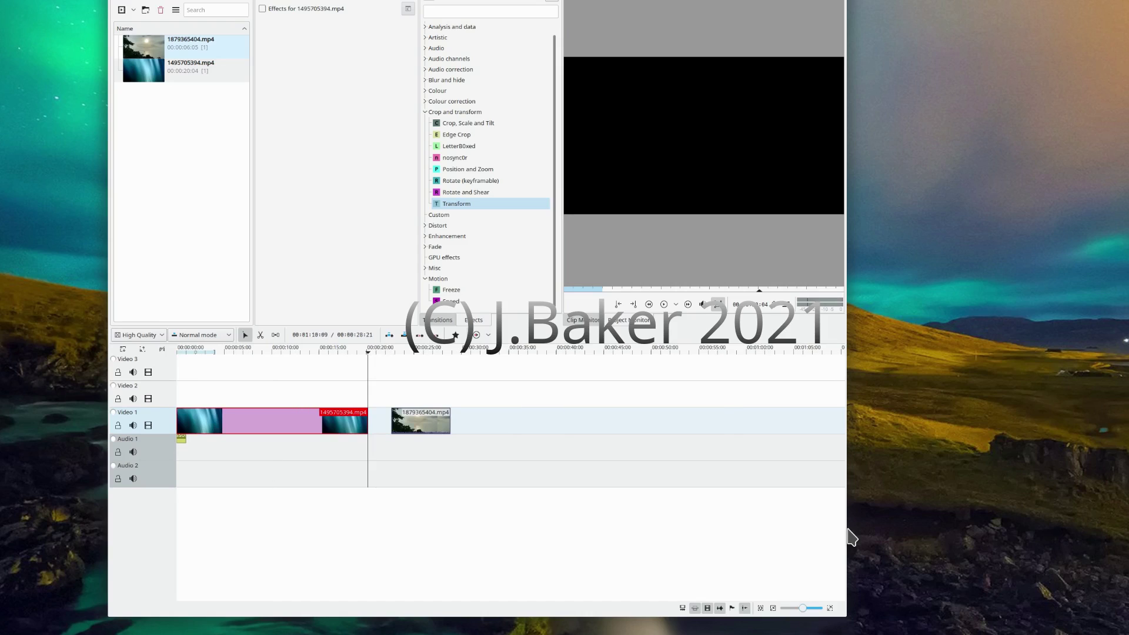
pyautogui.moveTo(847, 530); pyautogui.dragTo(1049, 504)
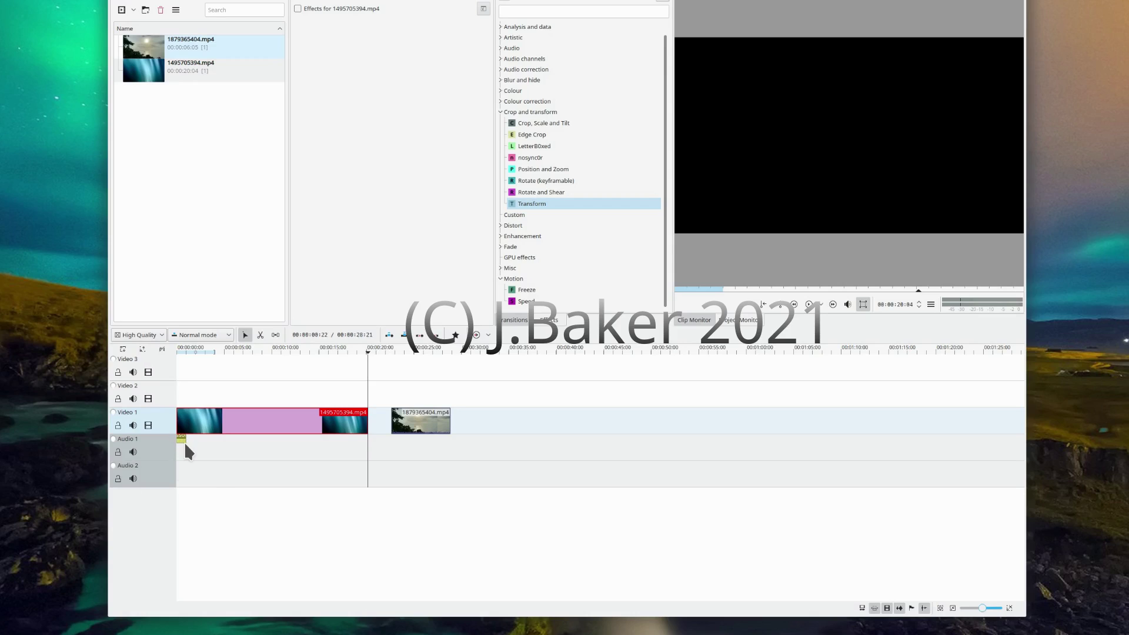
pyautogui.rightClick(395, 433)
pyautogui.moveTo(484, 576)
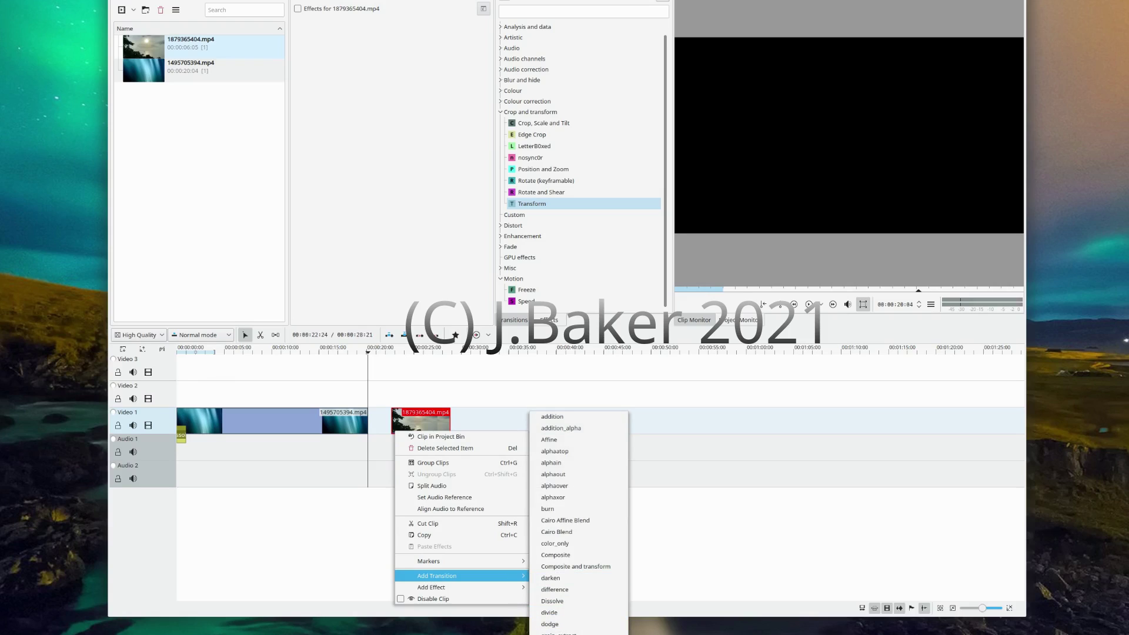
pyautogui.click(553, 634)
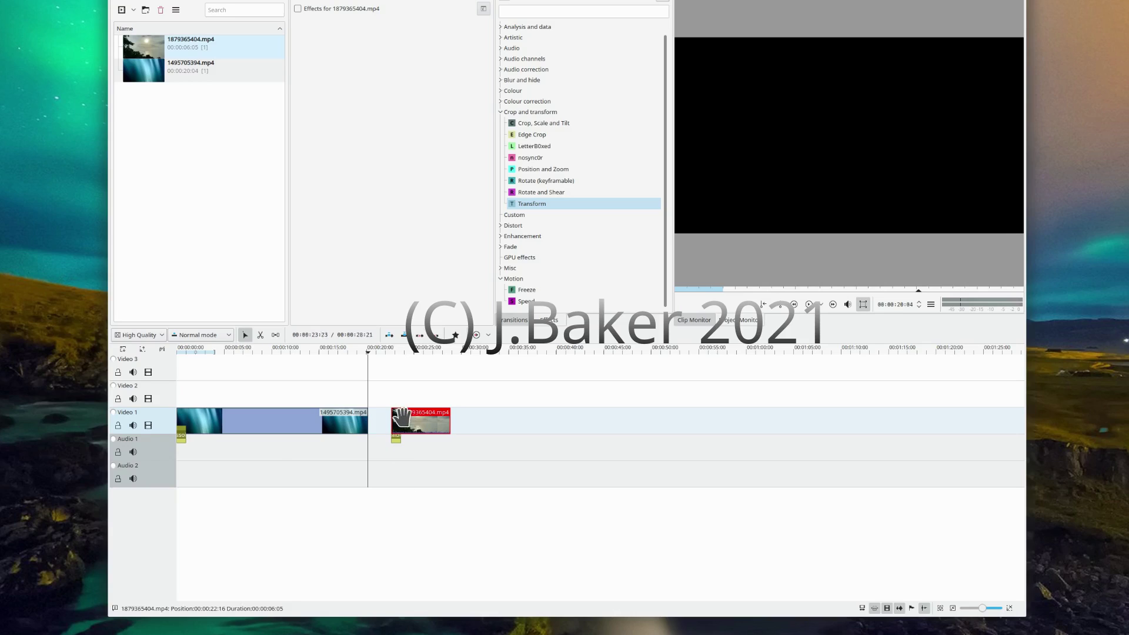
# - Reposition 1879365404.mp4 with its transition and remove the empty space between the two clips on Video 1
pyautogui.moveTo(415, 424); pyautogui.dragTo(388, 430)
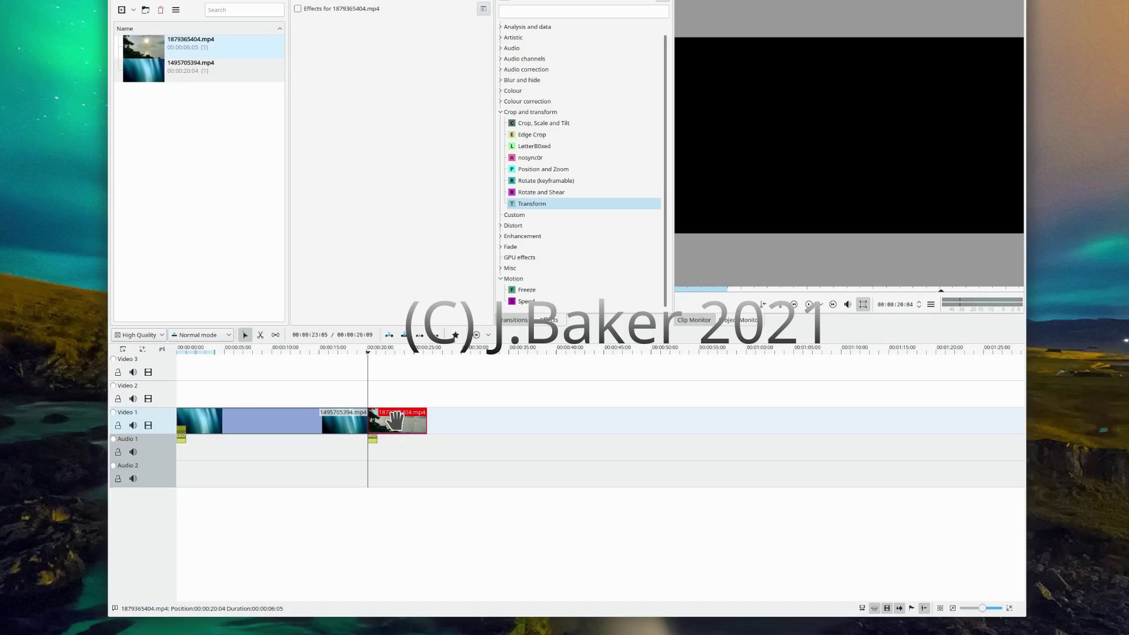
pyautogui.moveTo(400, 424); pyautogui.dragTo(432, 424)
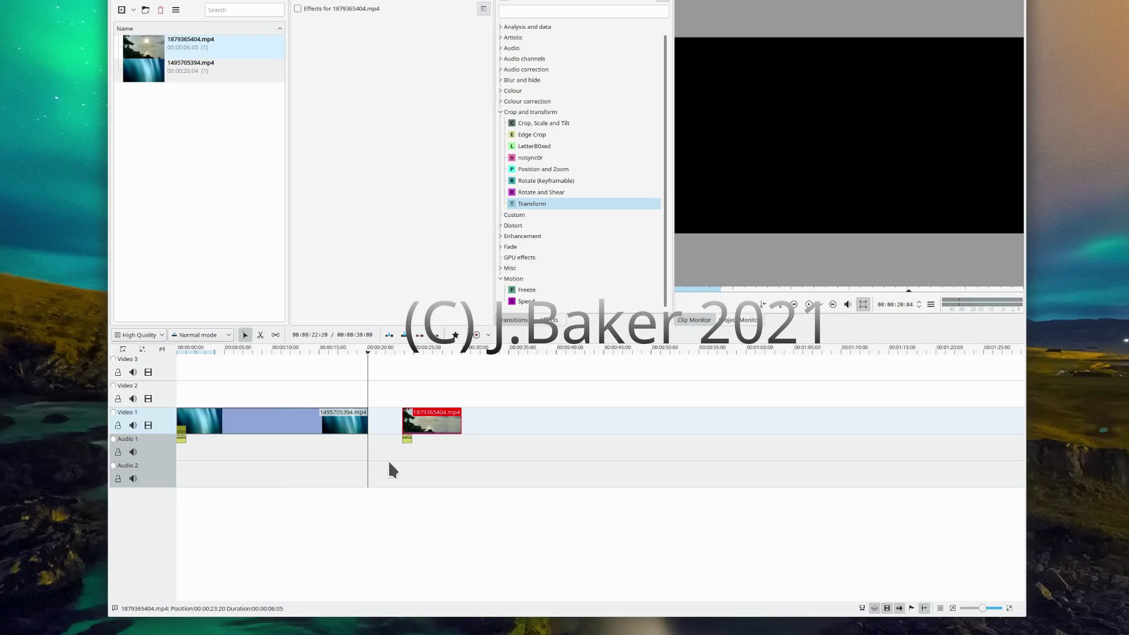
pyautogui.rightClick(382, 421)
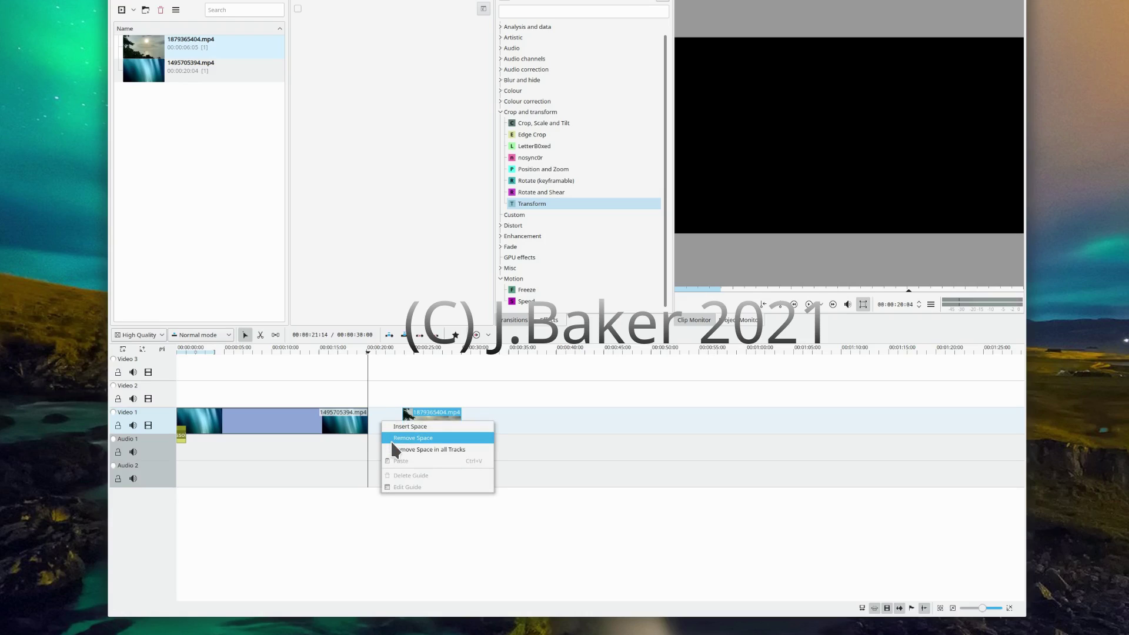
pyautogui.click(391, 440)
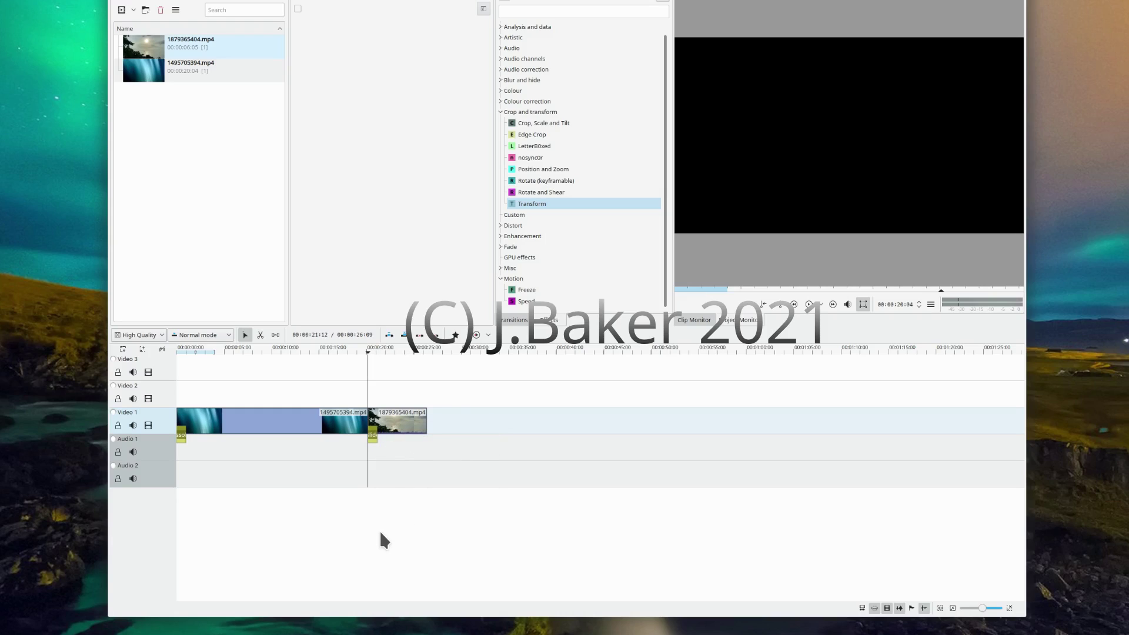
# - Play the project from the beginning to preview the Dissolve and Slide transitions
pyautogui.click(179, 391)
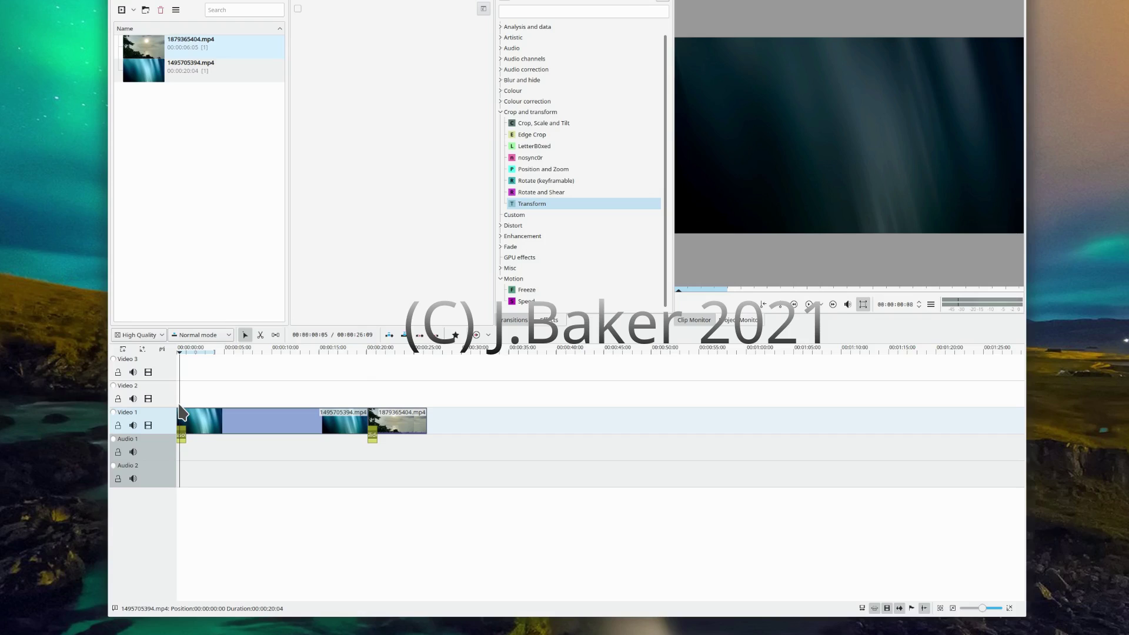
pyautogui.click(179, 405)
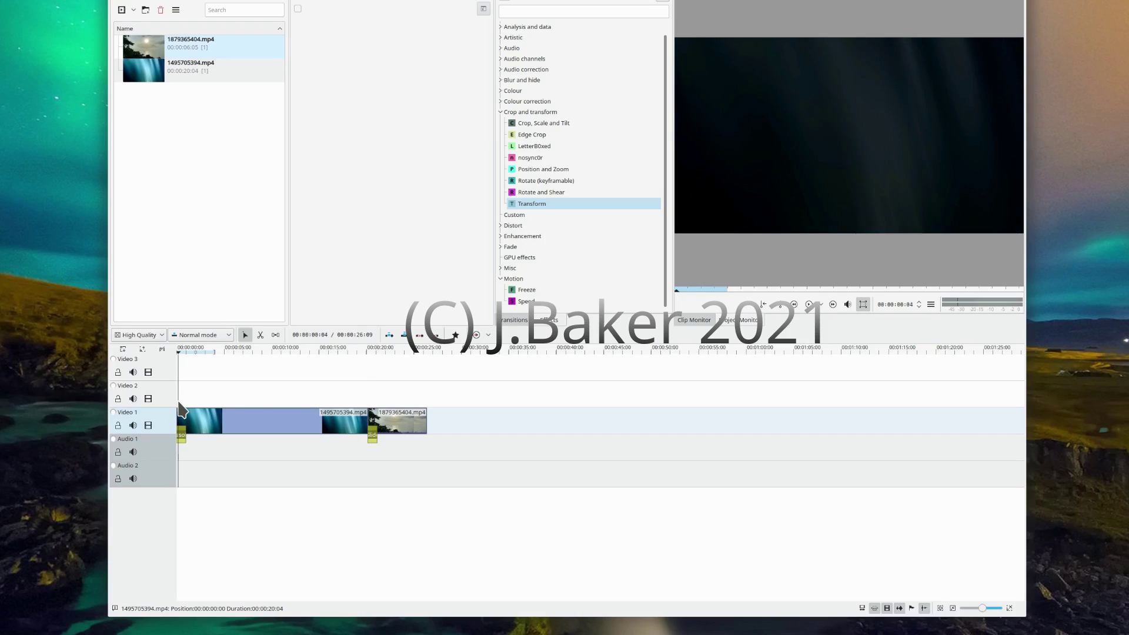
pyautogui.click(810, 306)
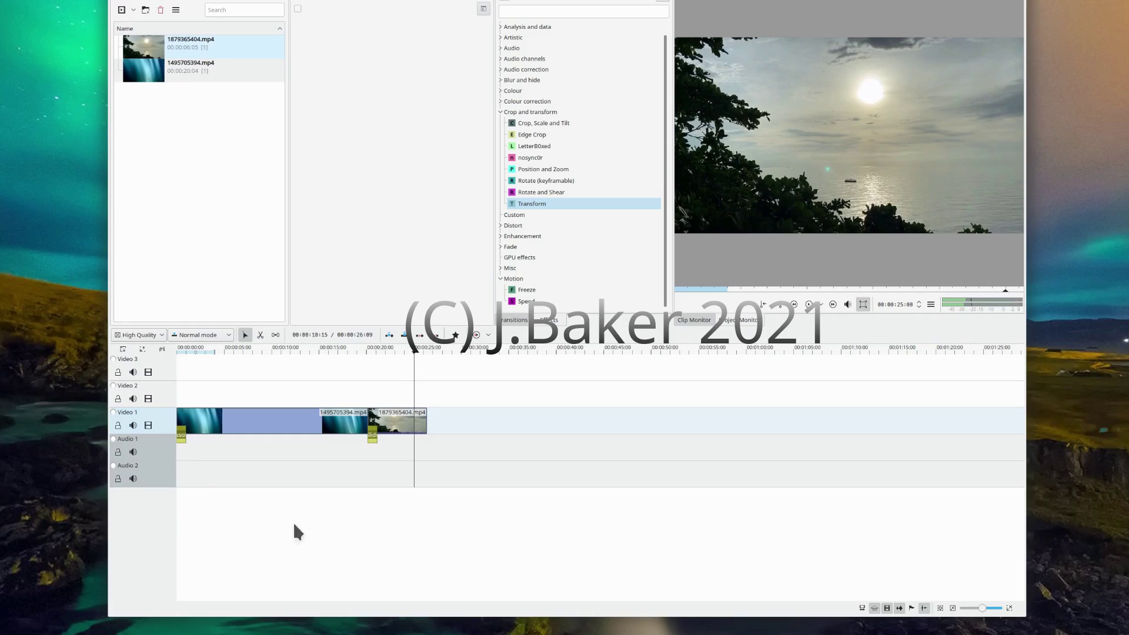
# - Lengthen the Dissolve transition at the start of the first clip to about 00:00:04:23
pyautogui.click(996, 609)
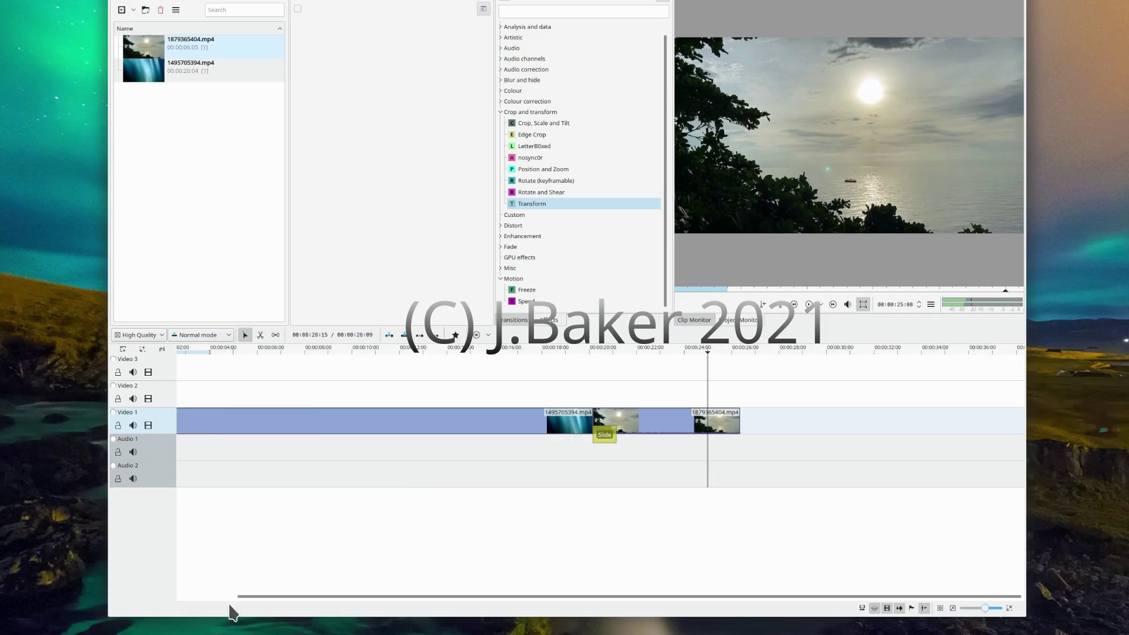
pyautogui.click(199, 596)
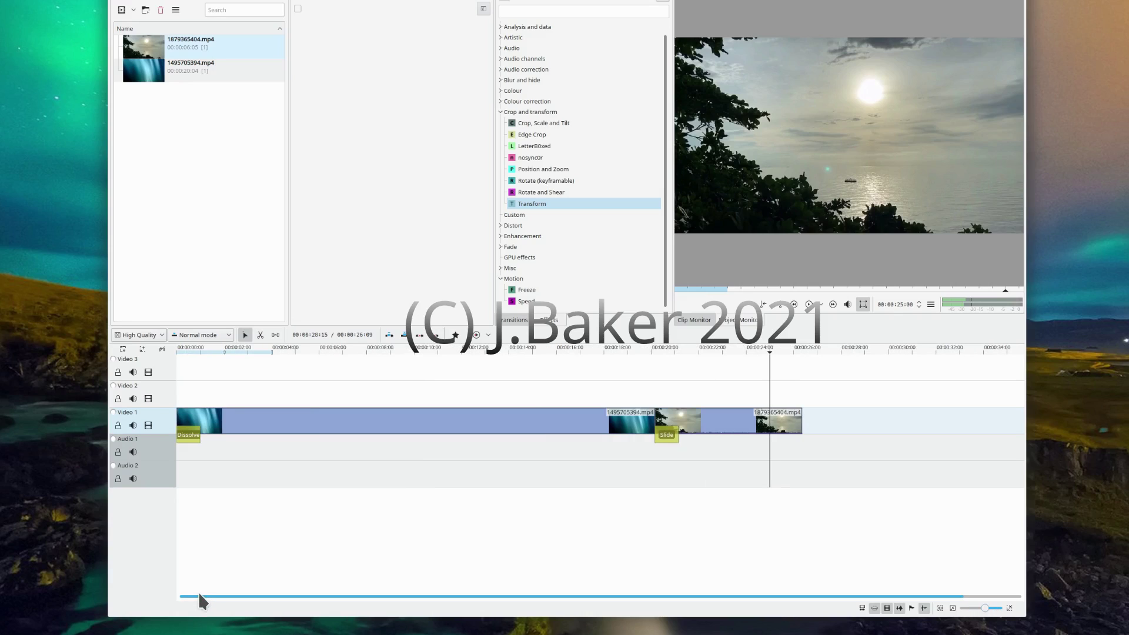
pyautogui.click(188, 436)
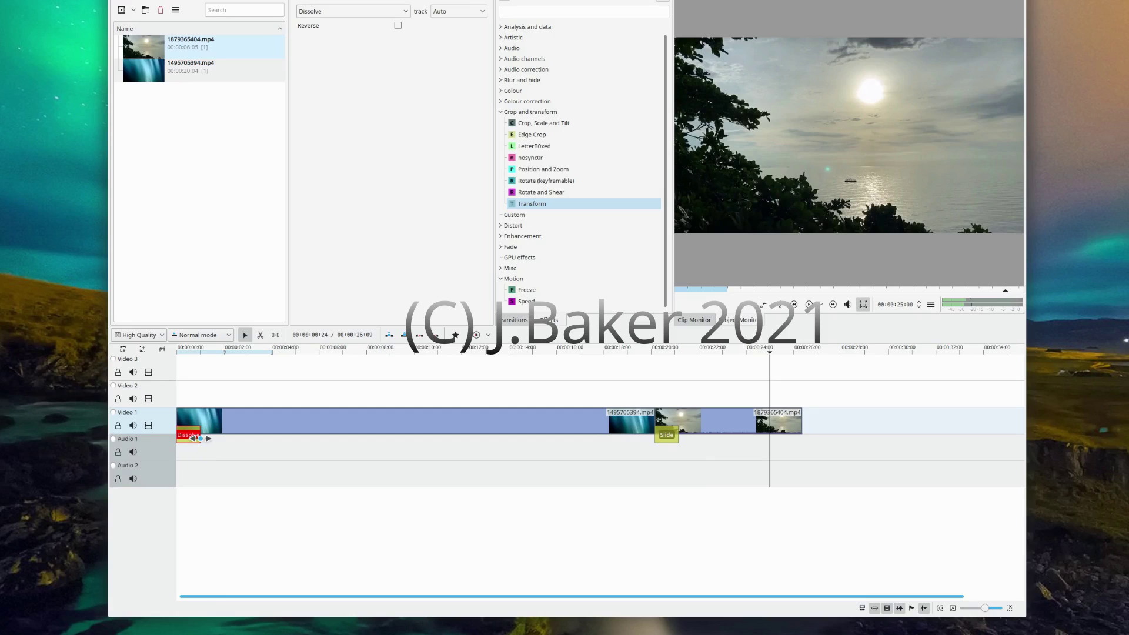
pyautogui.moveTo(201, 438); pyautogui.dragTo(295, 437)
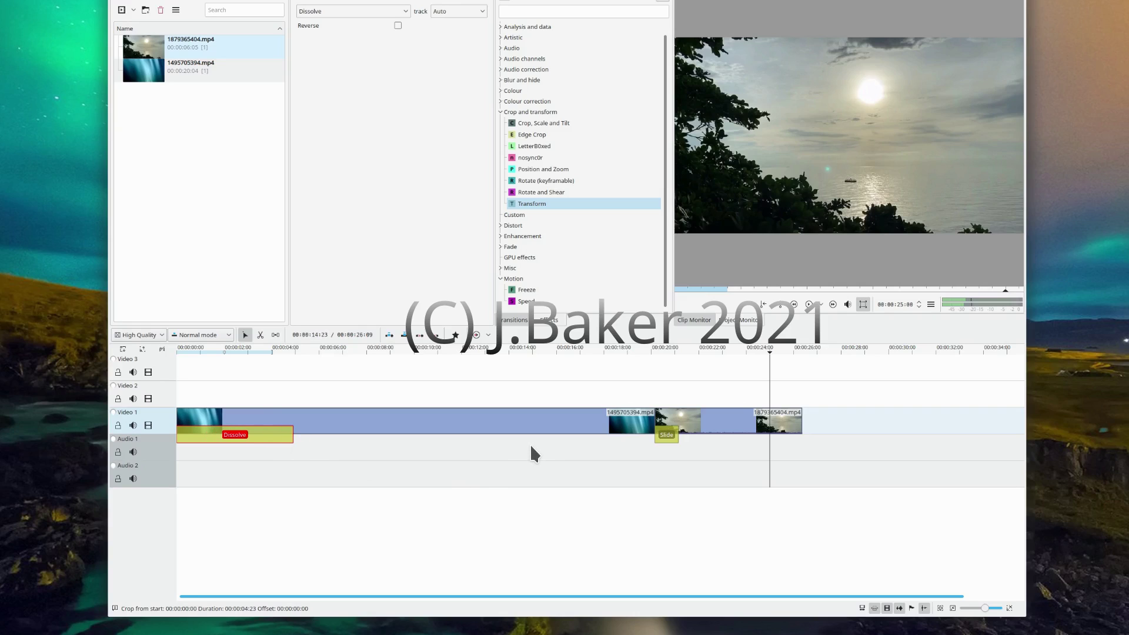
# - Change the first clip's Dissolve transition to Matte and play it back from the start of the timeline
pyautogui.click(338, 16)
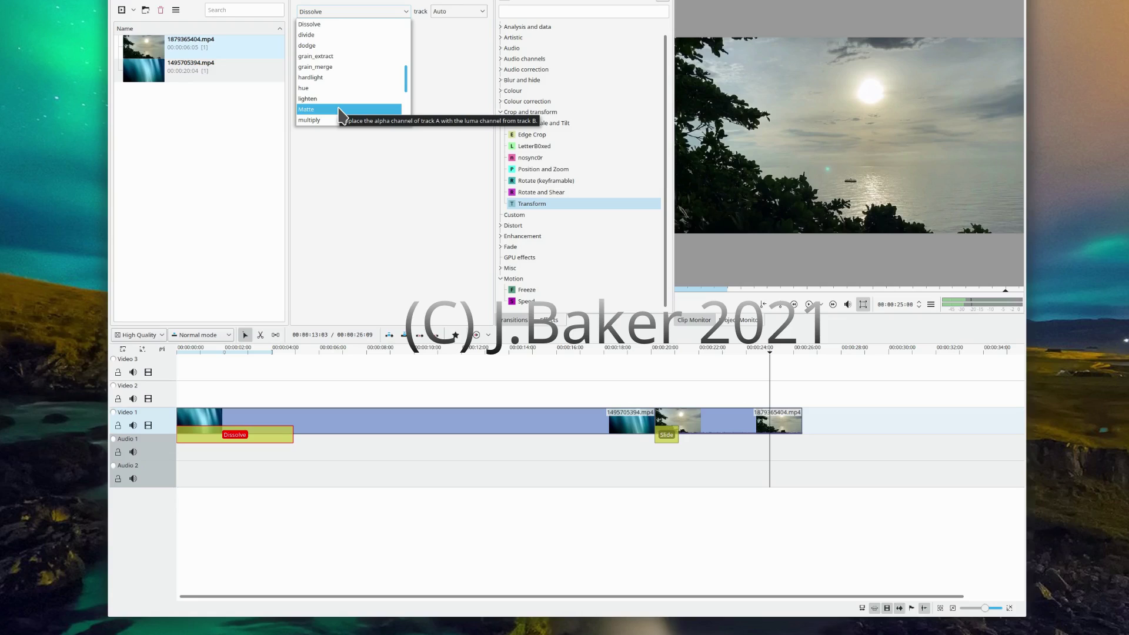
pyautogui.click(338, 110)
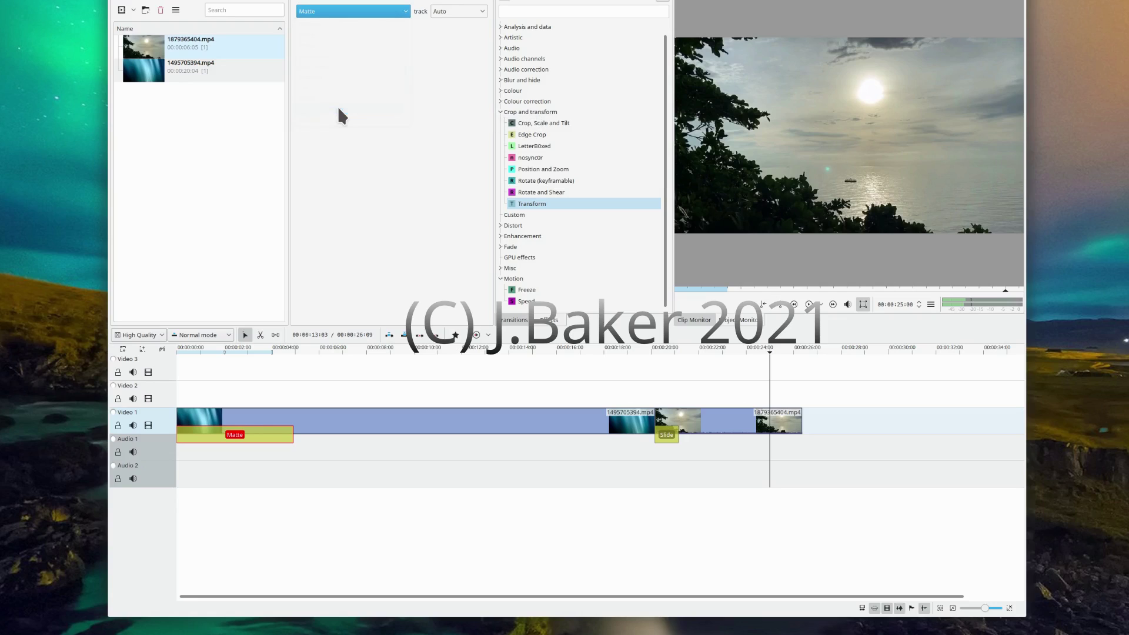
pyautogui.click(178, 368)
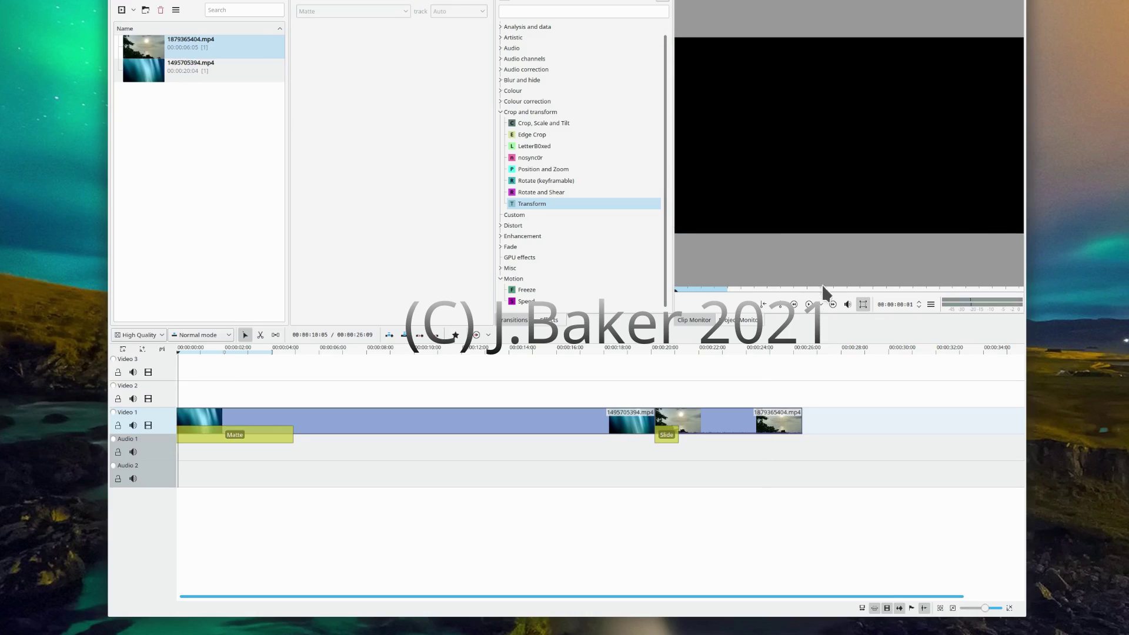
pyautogui.click(809, 305)
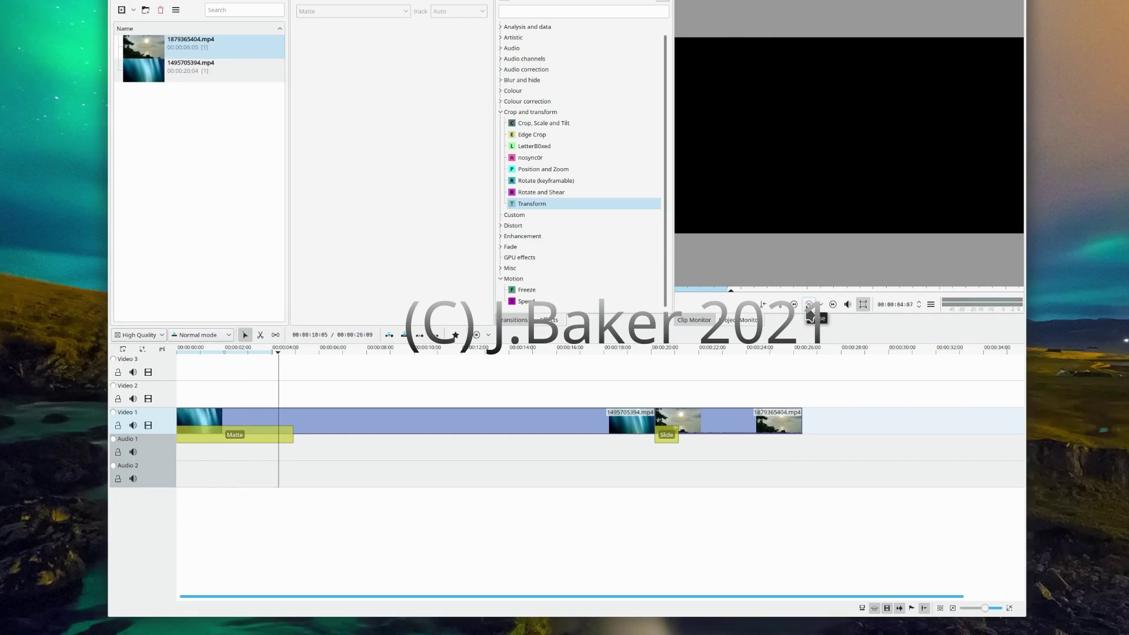
pyautogui.click(809, 311)
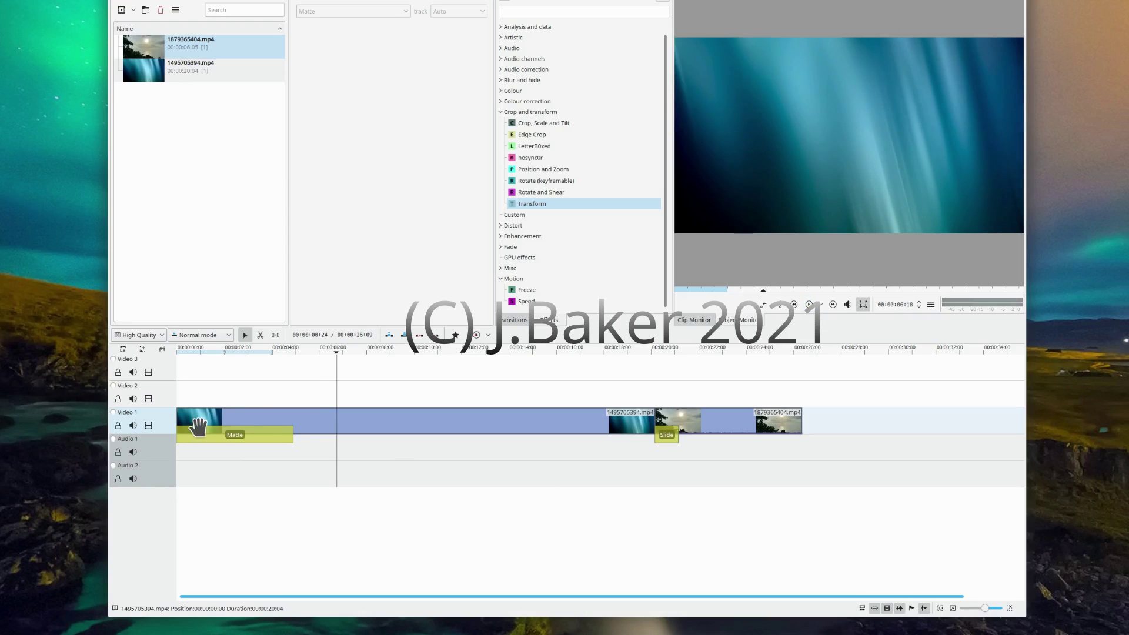
# - Change the transition at the start of the first clip to Wipe
pyautogui.click(225, 436)
pyautogui.rightClick(228, 443)
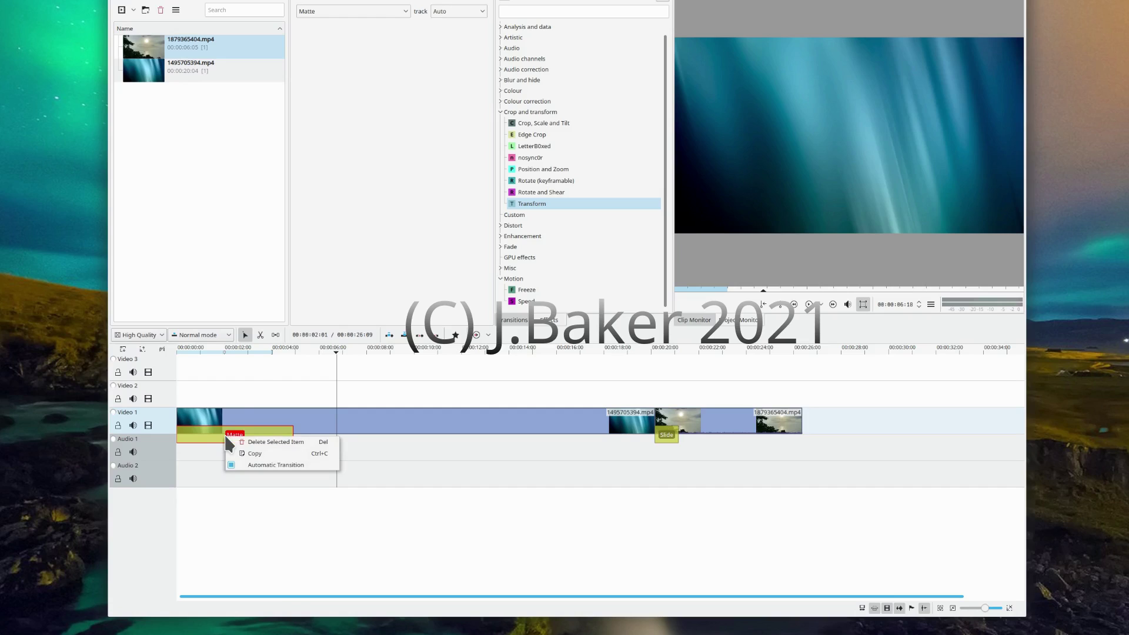
pyautogui.click(305, 9)
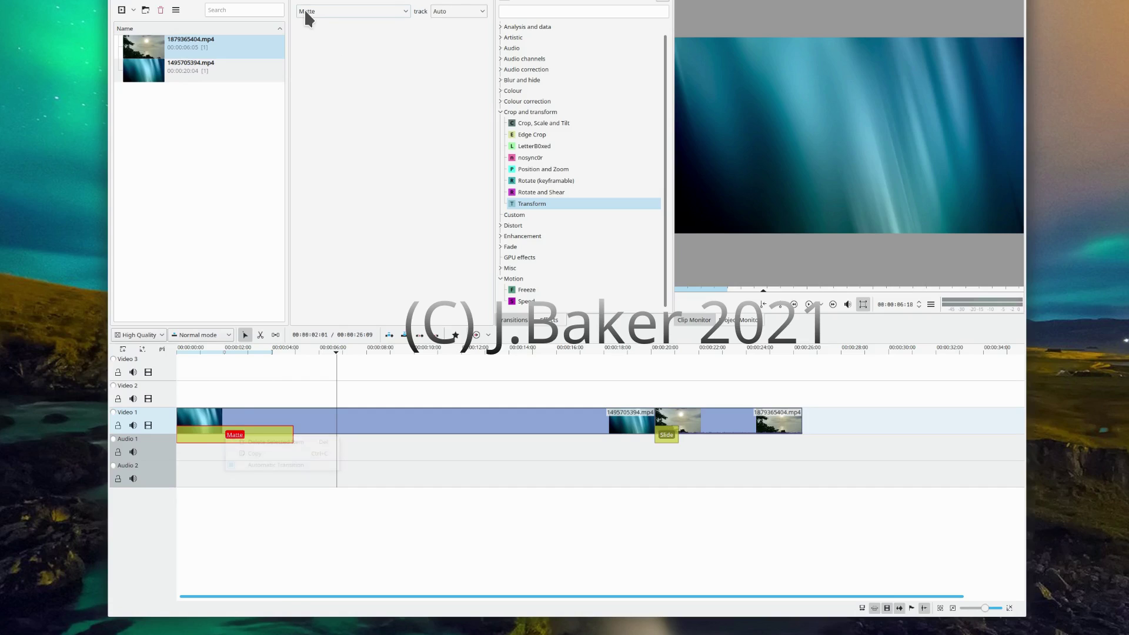
pyautogui.click(305, 9)
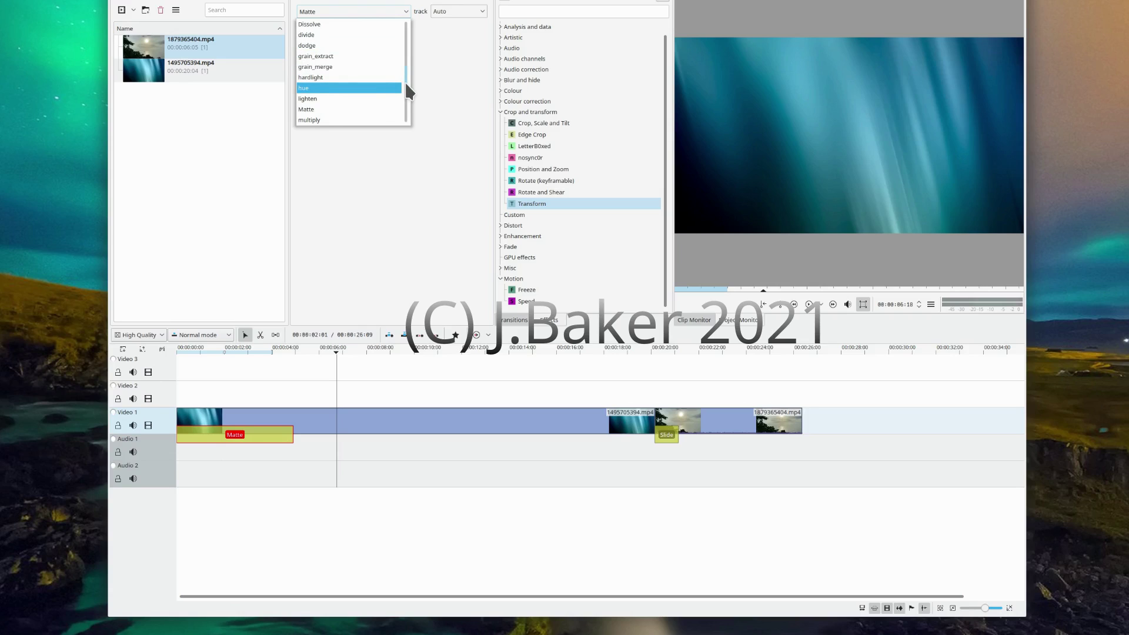
pyautogui.scroll(-3, 406, 84)
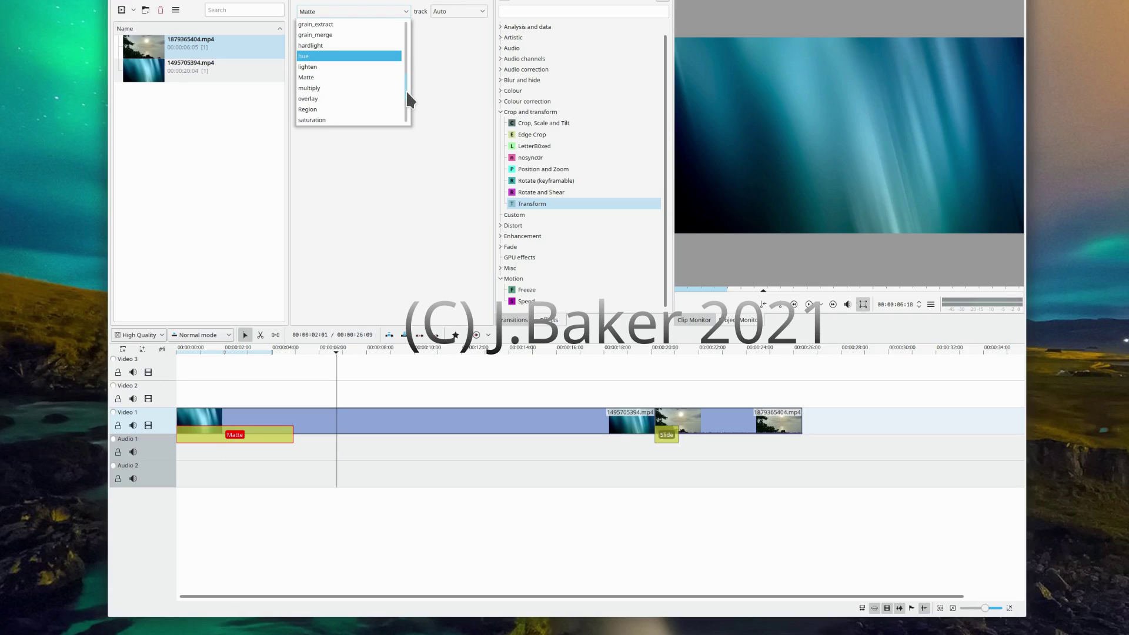
pyautogui.scroll(-3, 406, 90)
pyautogui.scroll(-4, 410, 100)
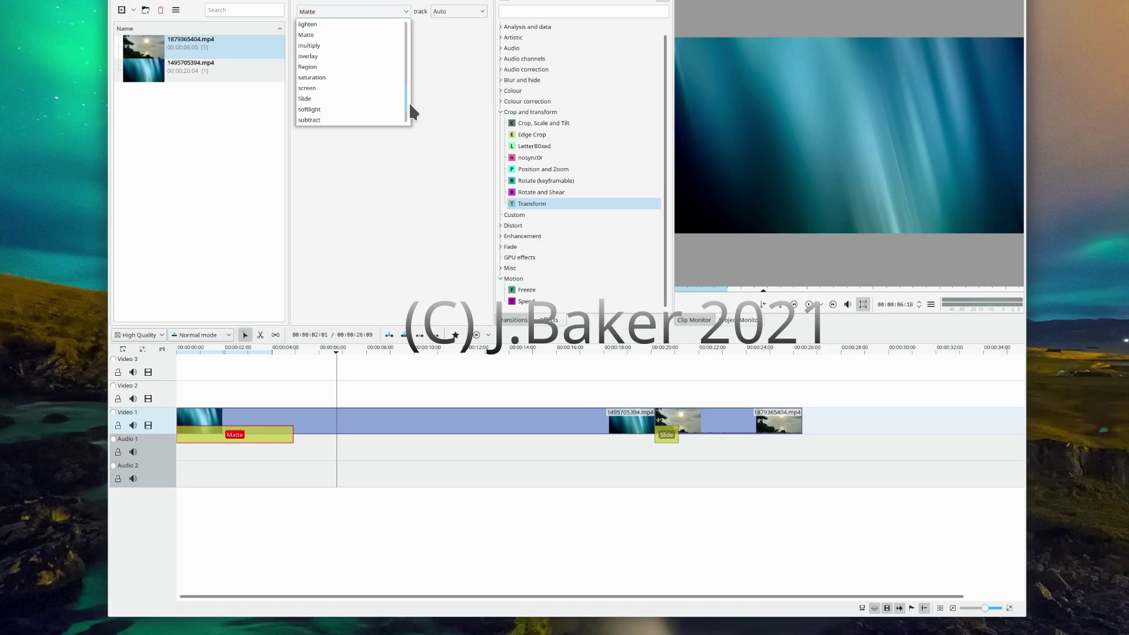
pyautogui.scroll(-1, 414, 118)
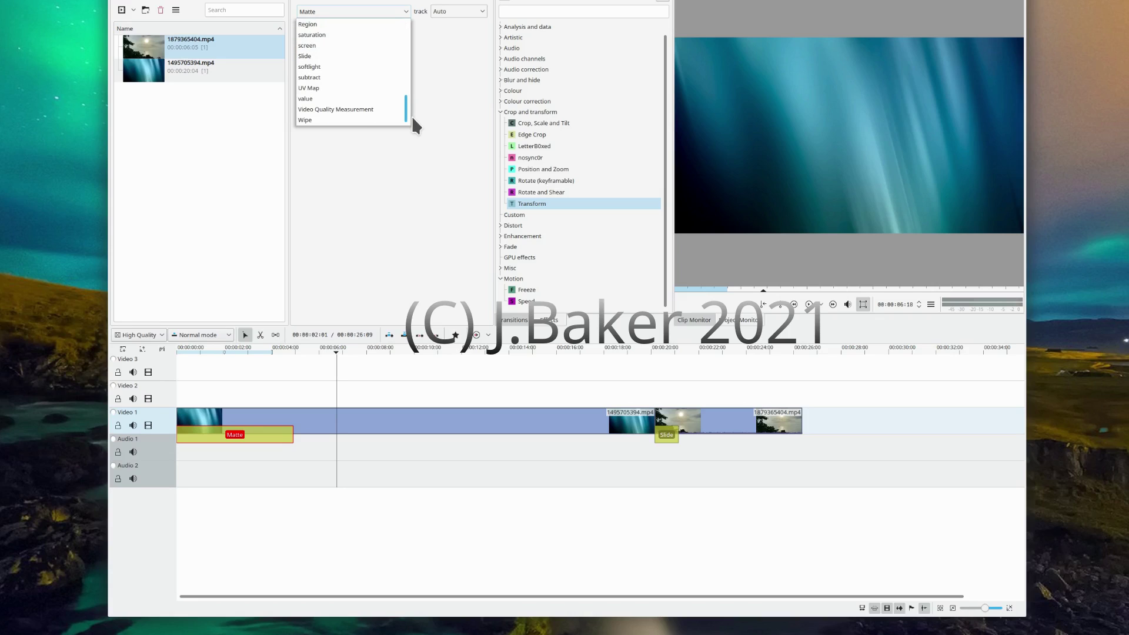
pyautogui.click(367, 121)
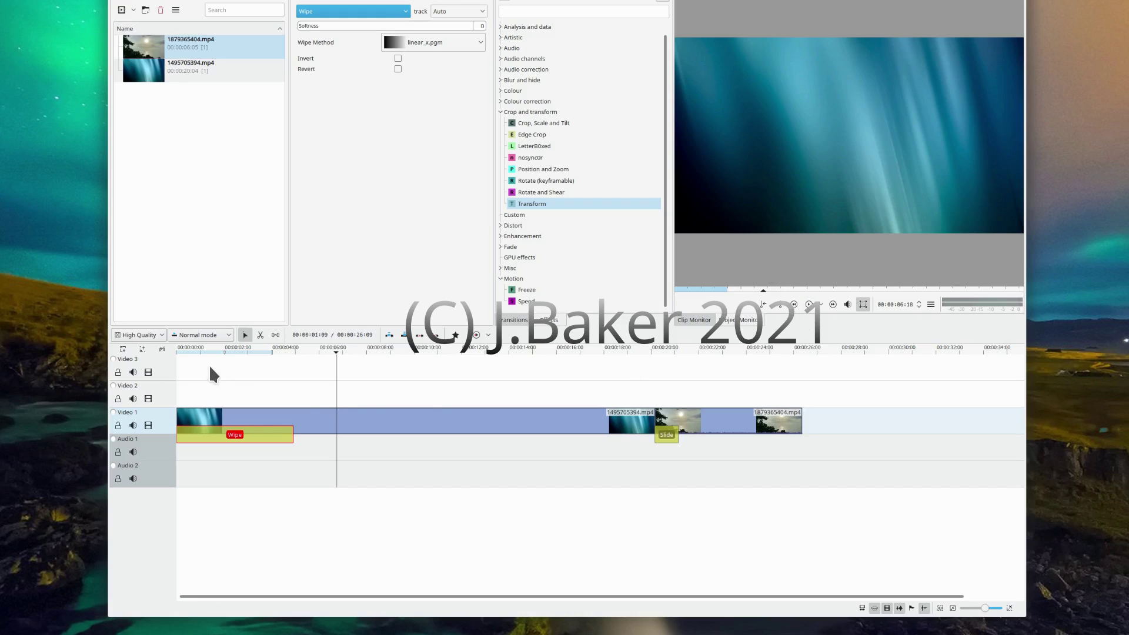
# - Preview the Wipe transition from the start of the timeline, and skip ahead to just before the Slide transition
pyautogui.click(180, 366)
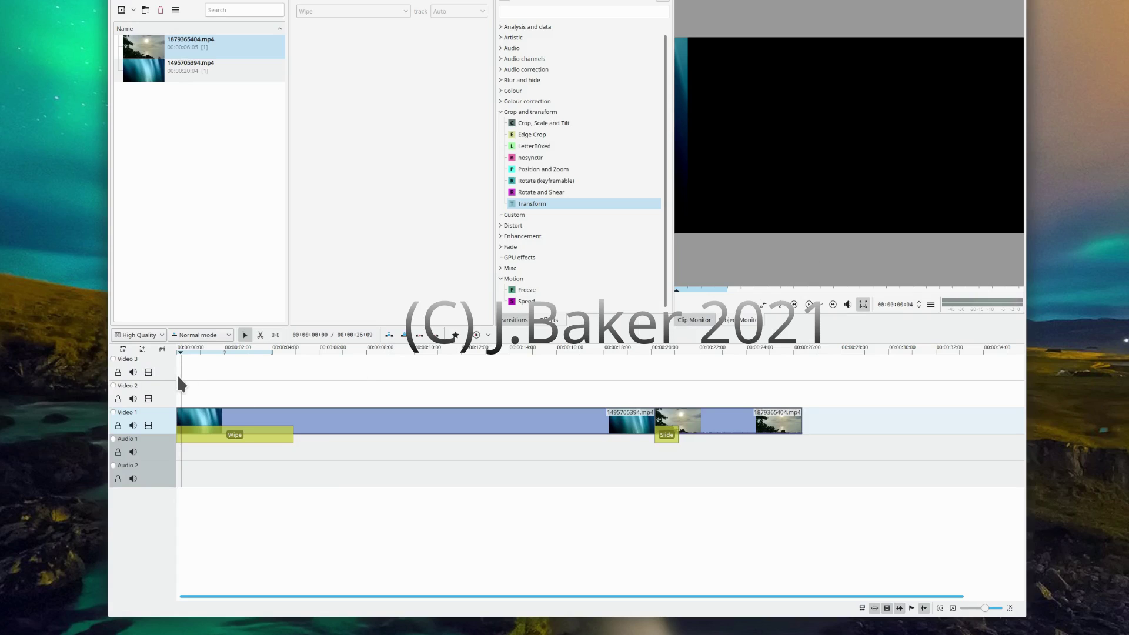
pyautogui.click(807, 306)
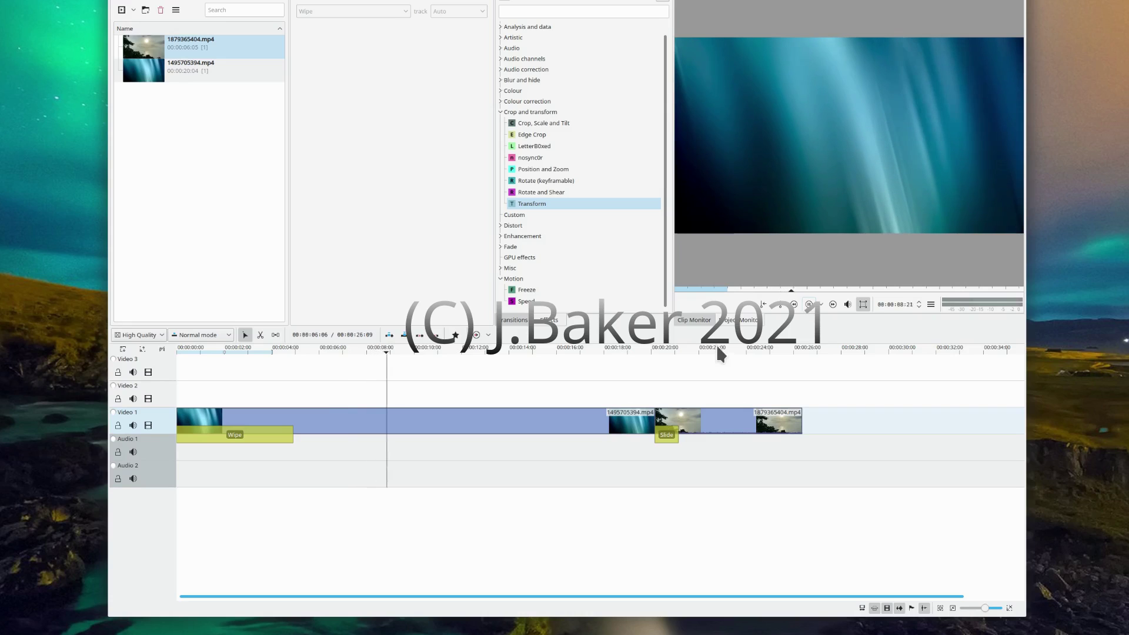
pyautogui.click(589, 364)
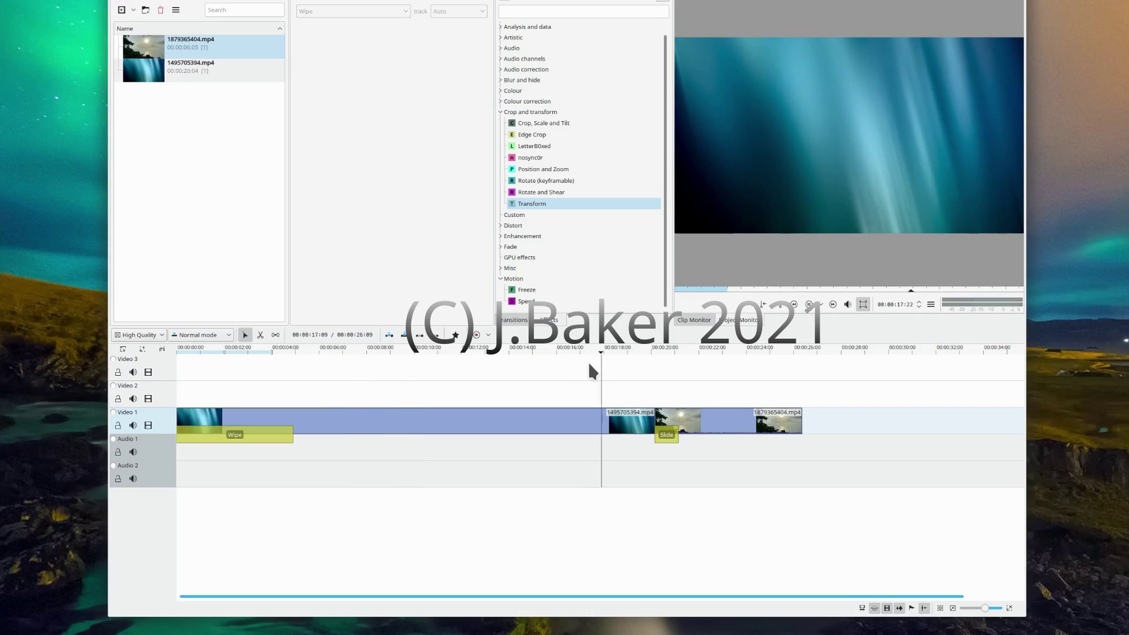